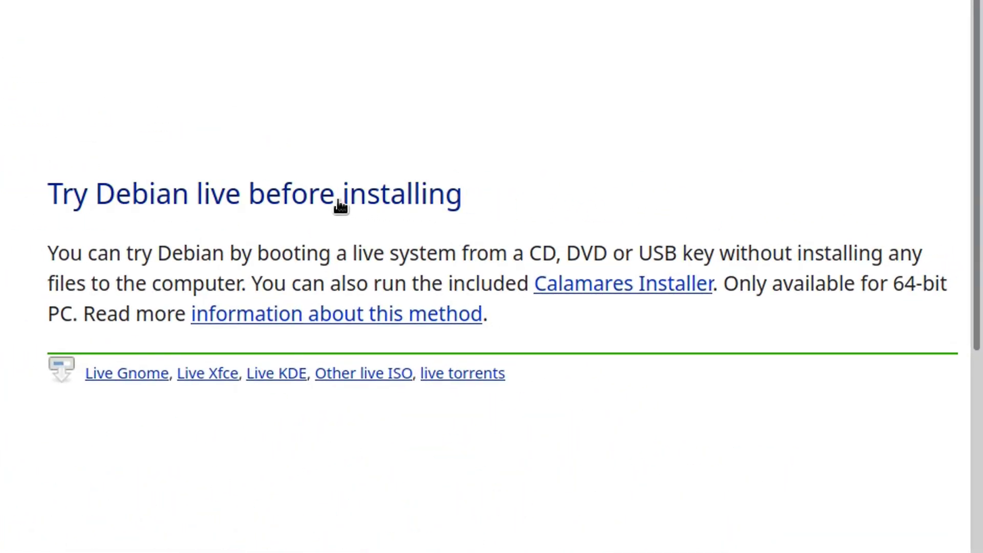
Go from 'Other live ISO' to the stable release's amd64 DVD/USB live image directory.
click(337, 313)
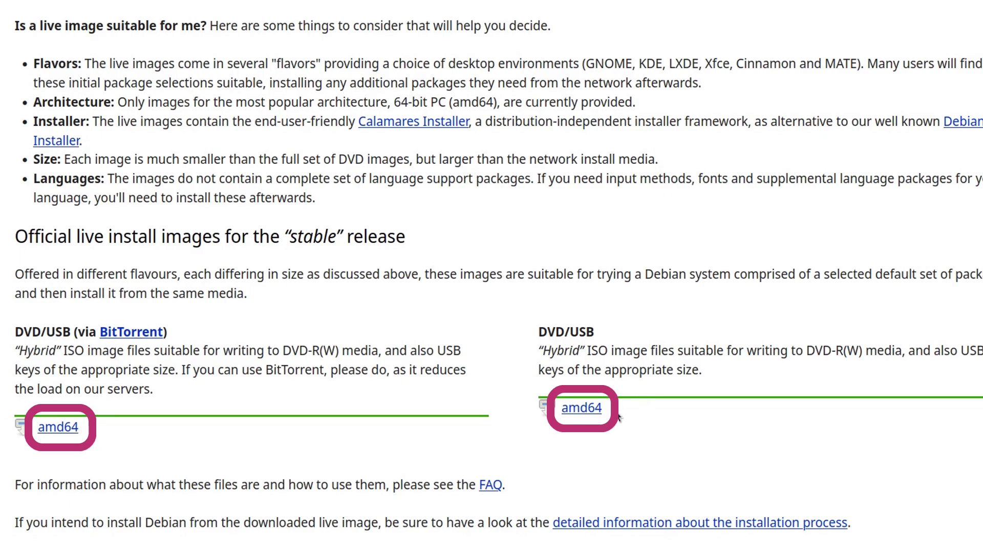
click(591, 415)
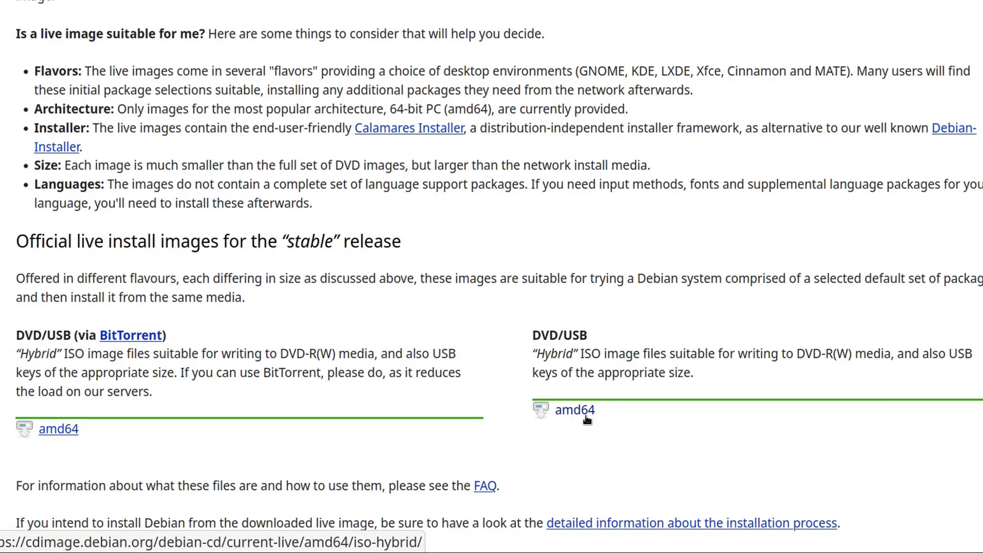
drag(980, 34, 981, 255)
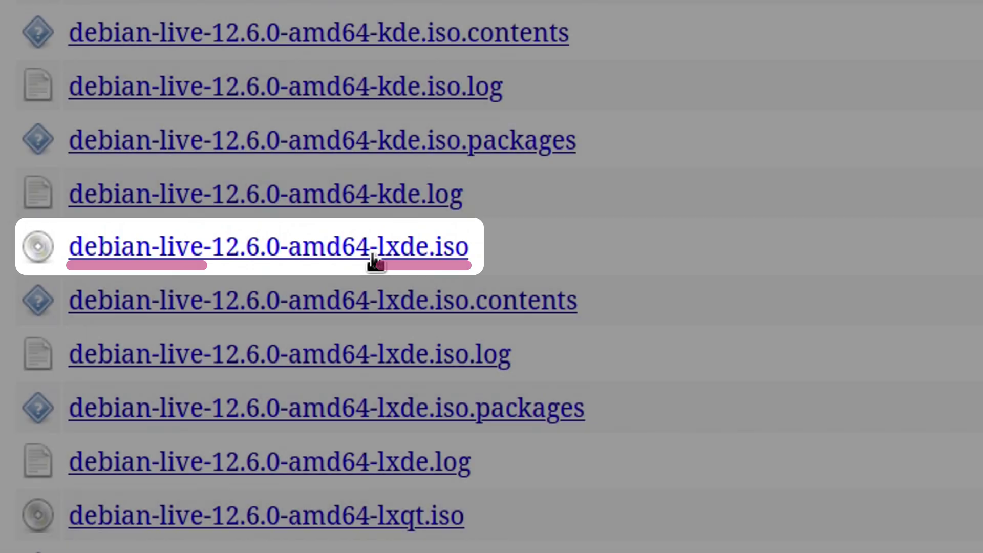
Choose debian-live-12.6.0-amd64-lxde.iso and confirm Save File in the download prompt.
click(374, 262)
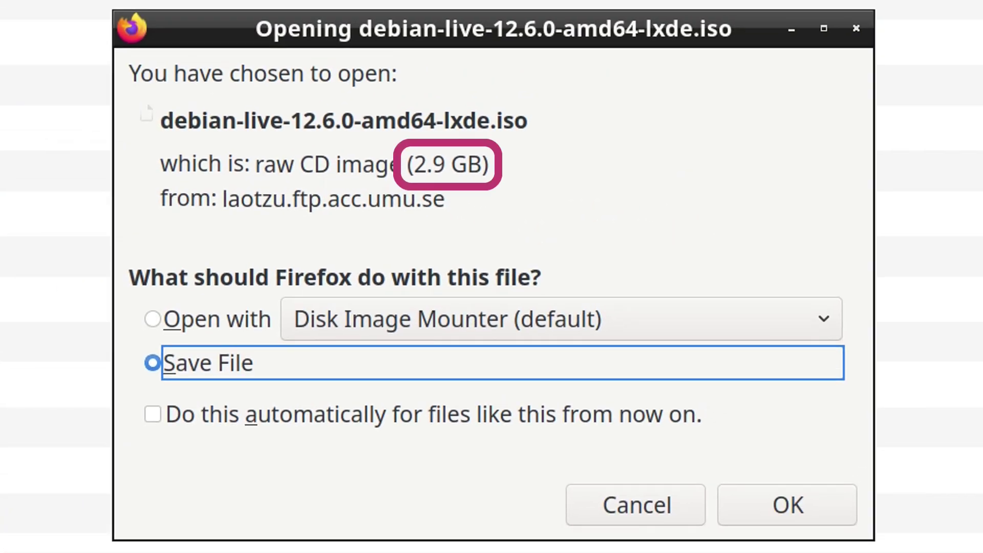
click(819, 519)
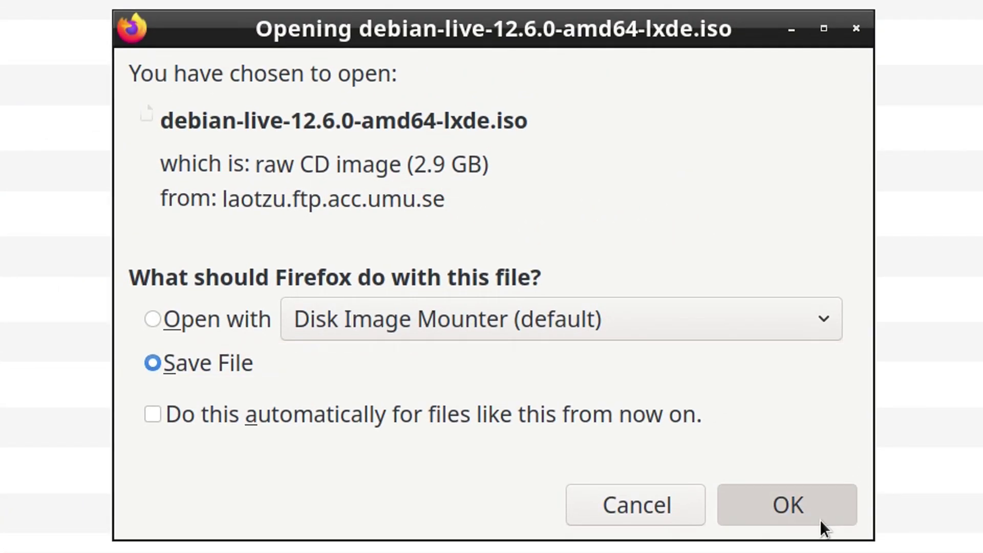